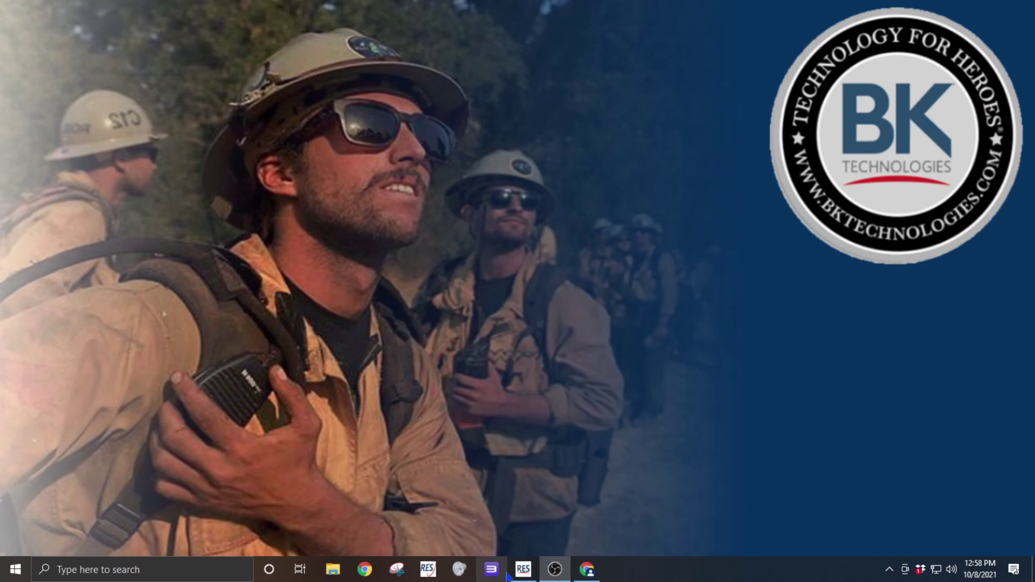
- Restore the RES 5.8.14 programming window from the taskbar
left_click(523, 571)
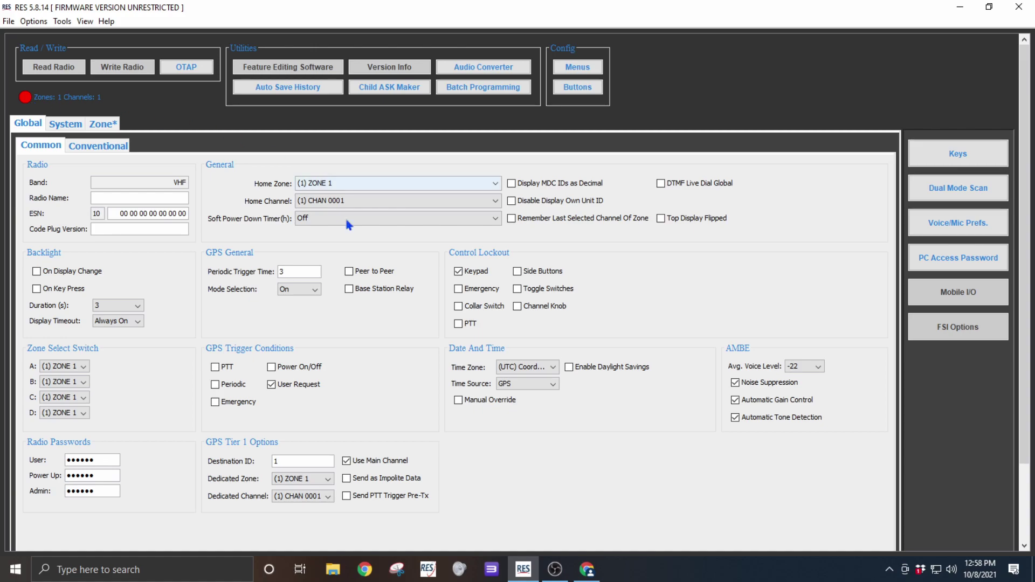
- Reach the Software & Firmware Product Support page on bktechnologies.com via Technical Support
left_click(586, 570)
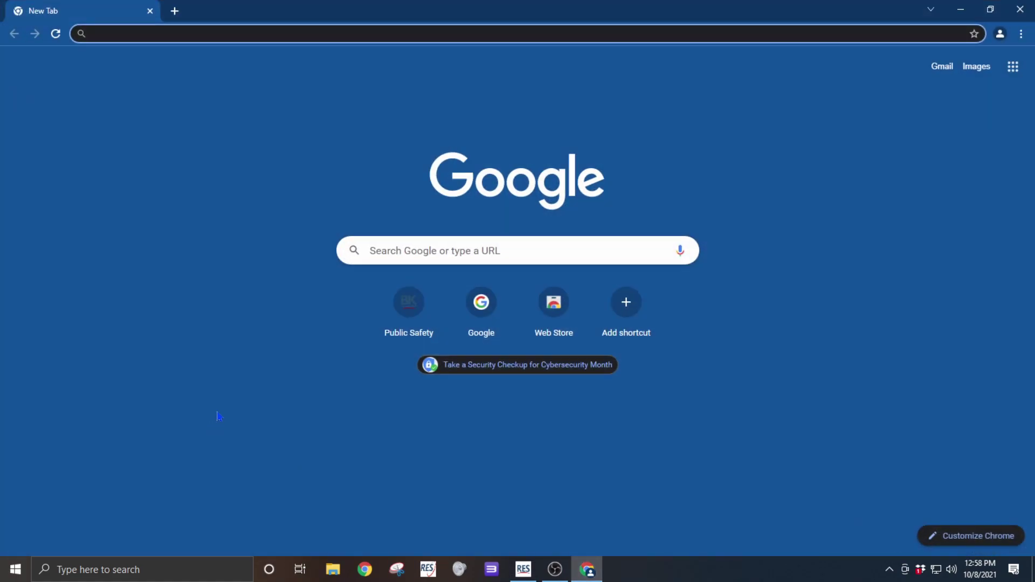
type("bktec")
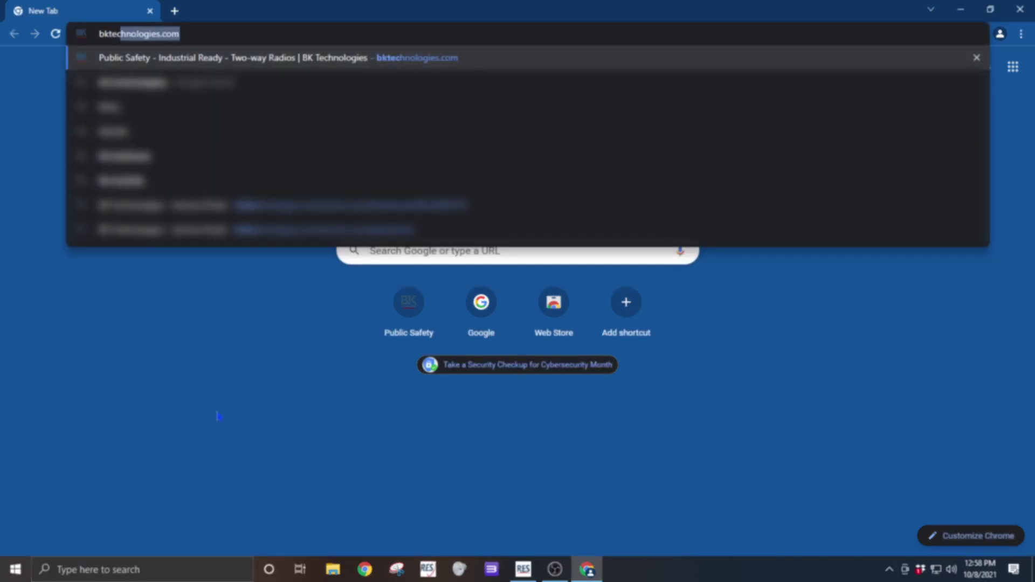
key("Return")
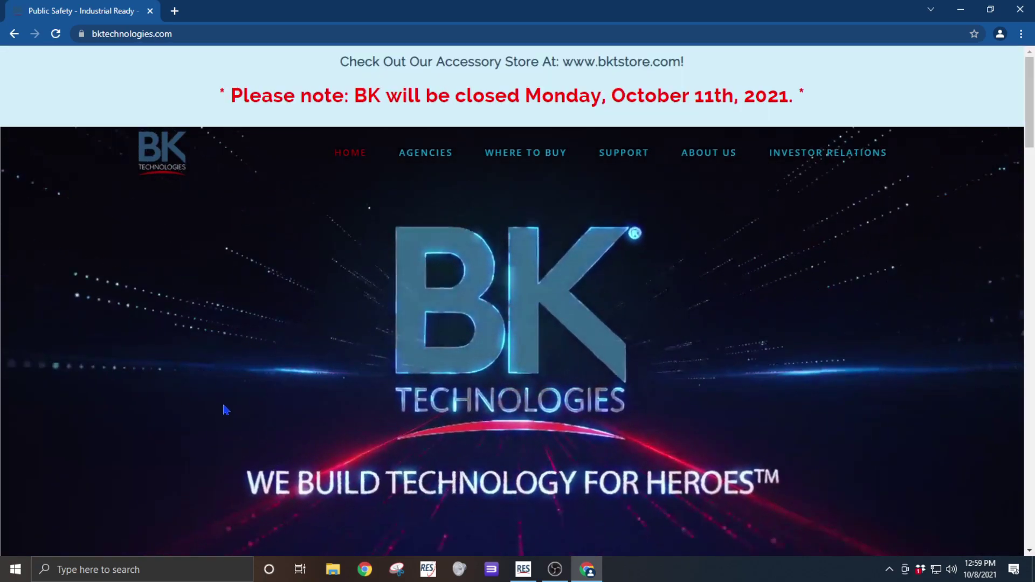
mouse_move(630, 162)
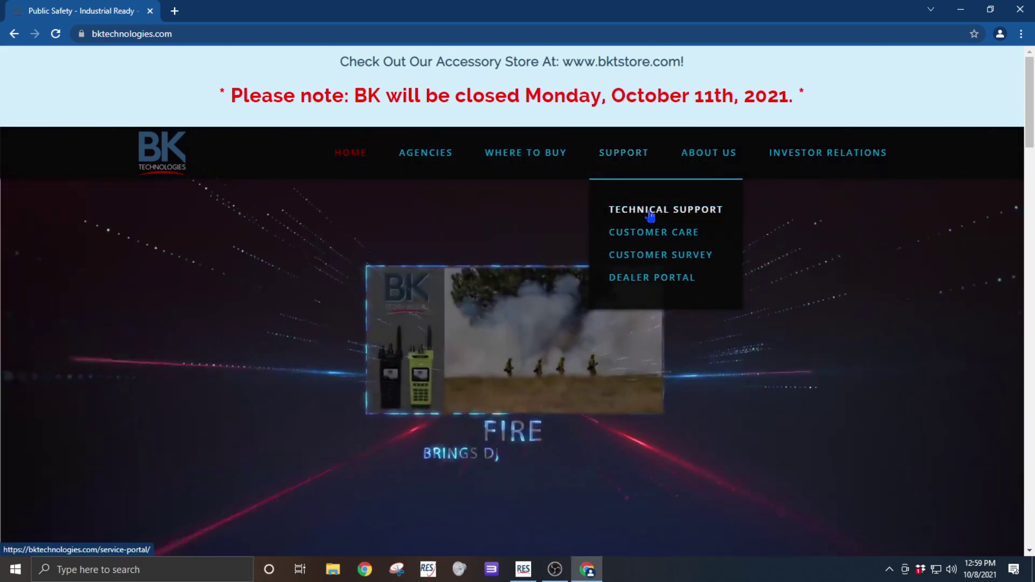
left_click(651, 210)
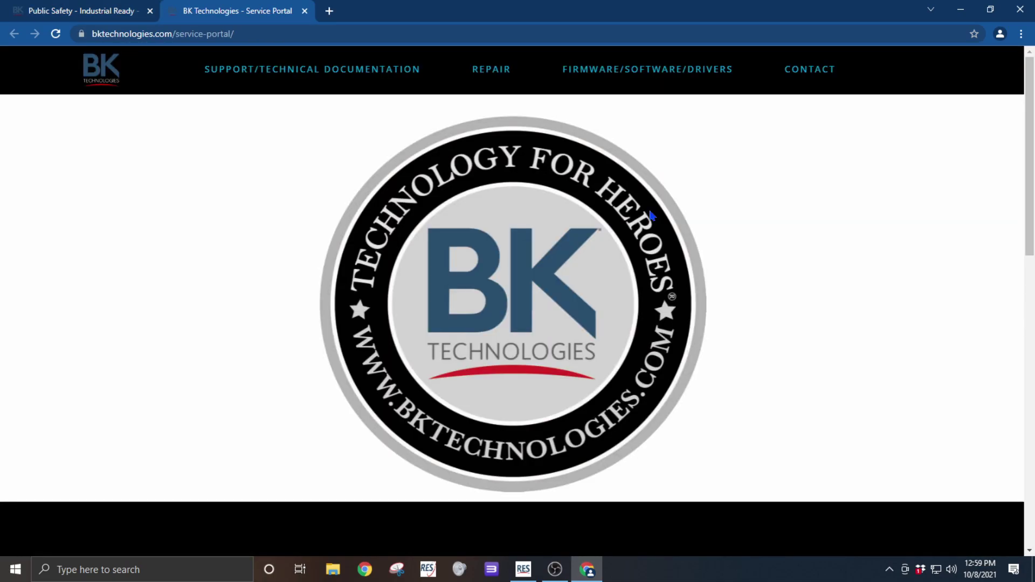
left_click(594, 73)
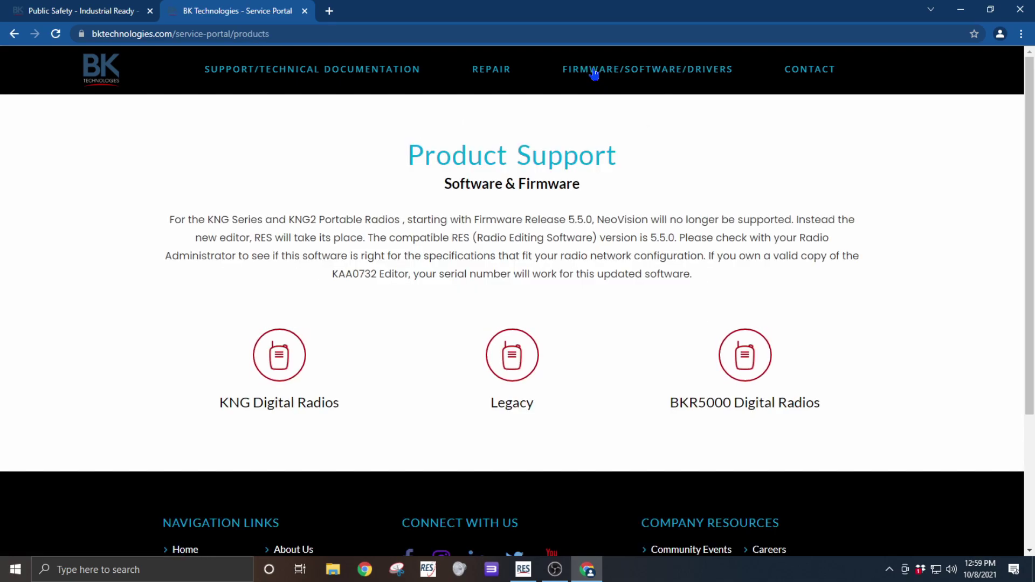
- Save BK_Radio_Drivers04-2018.zip from the BKR5000 Drivers Etc. tab to the Desktop
left_click(744, 356)
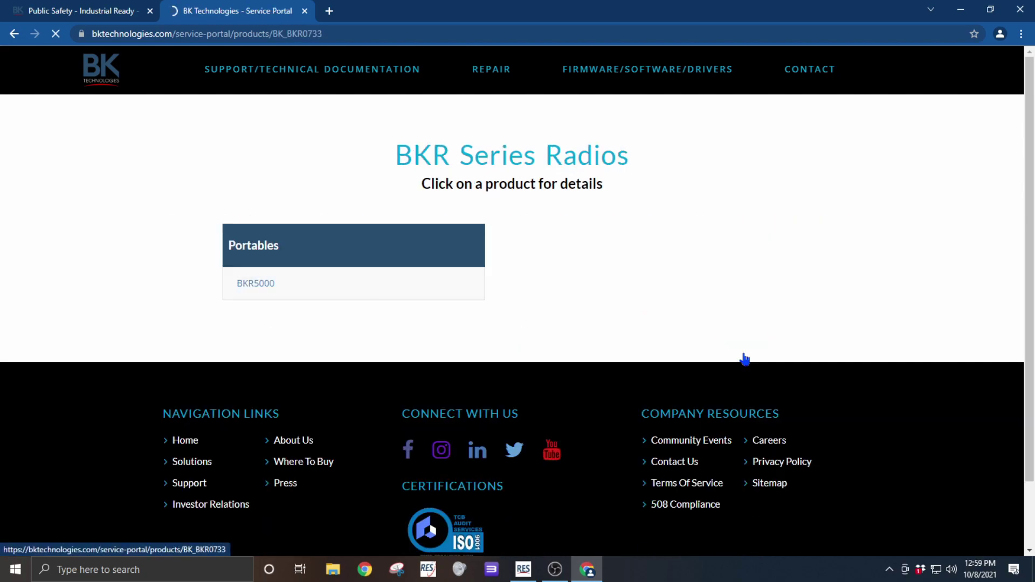
left_click(259, 286)
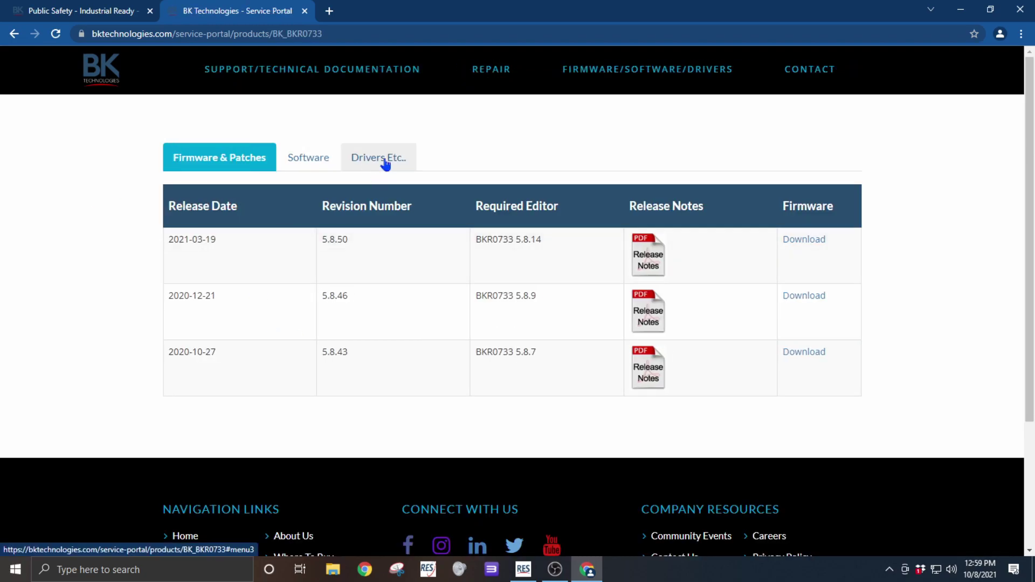
left_click(385, 164)
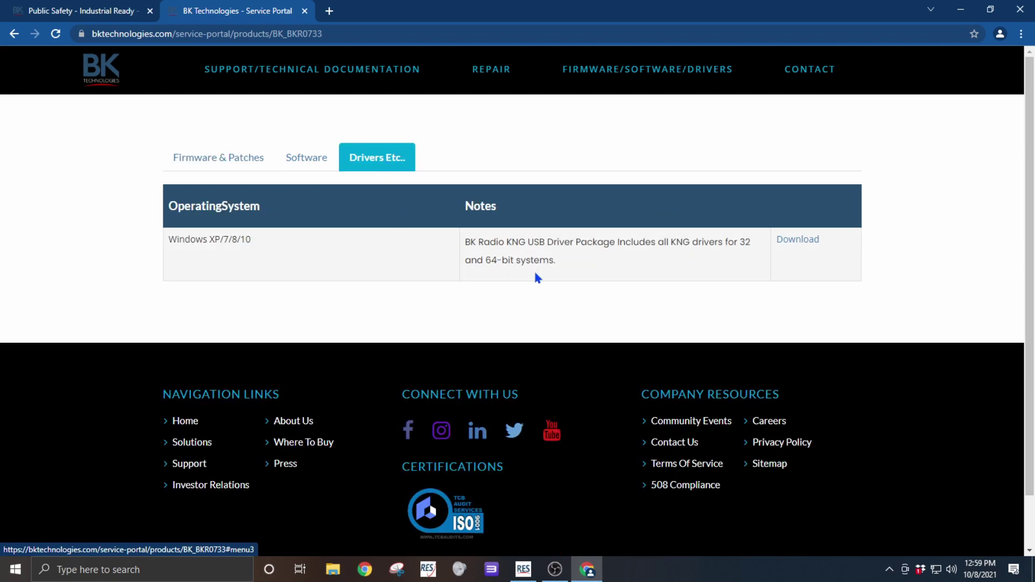
left_click(796, 241)
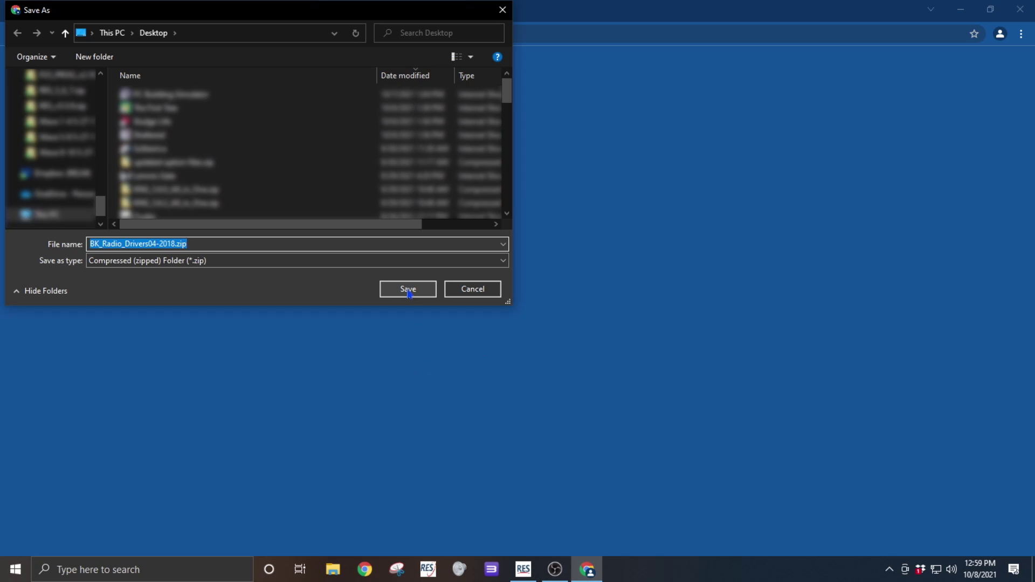
left_click(409, 291)
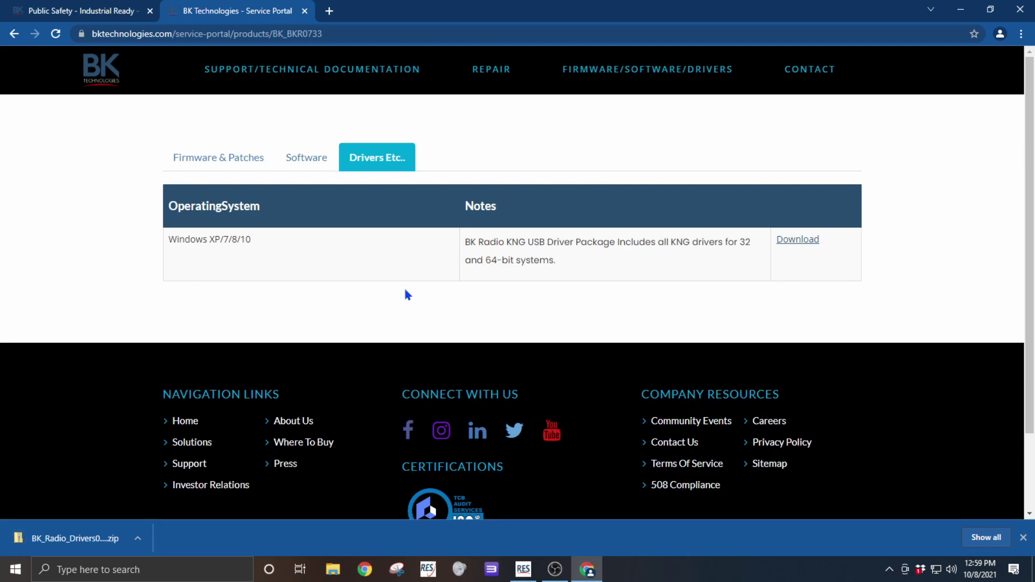
- Extract BK_Radio_Drivers04-2018.zip into a Desktop folder and close both Explorer windows
left_click(72, 546)
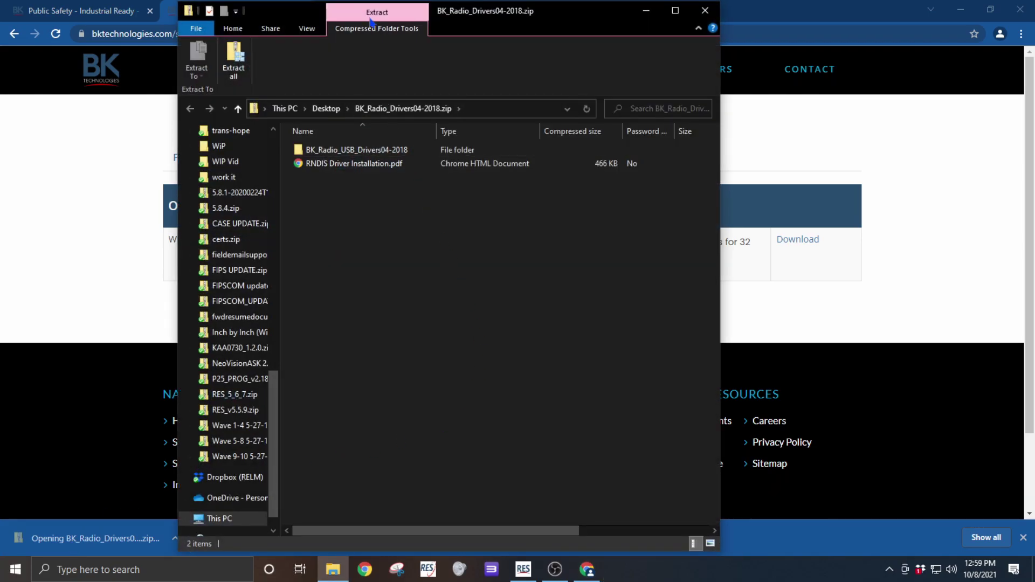
left_click(240, 72)
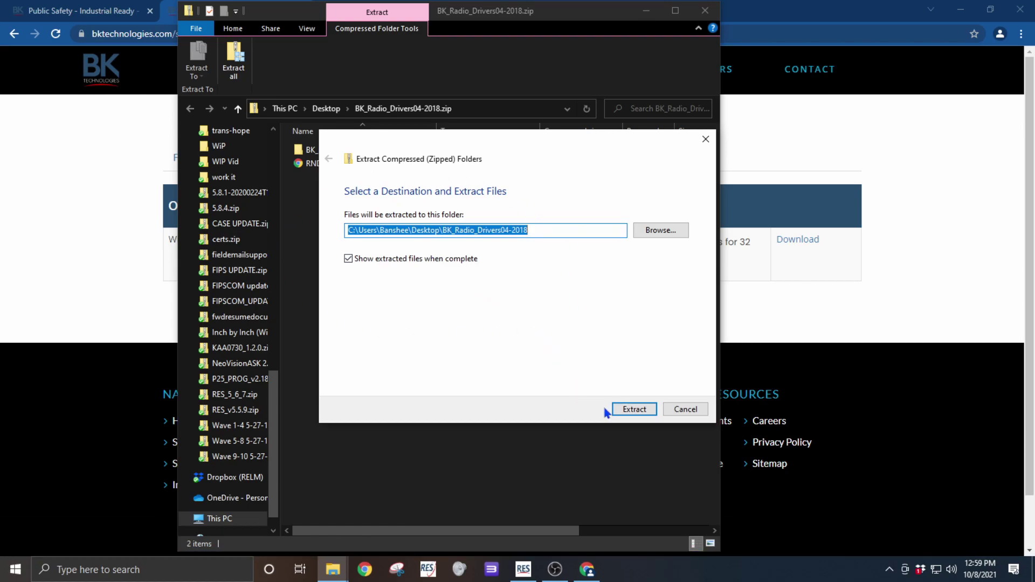
left_click(631, 410)
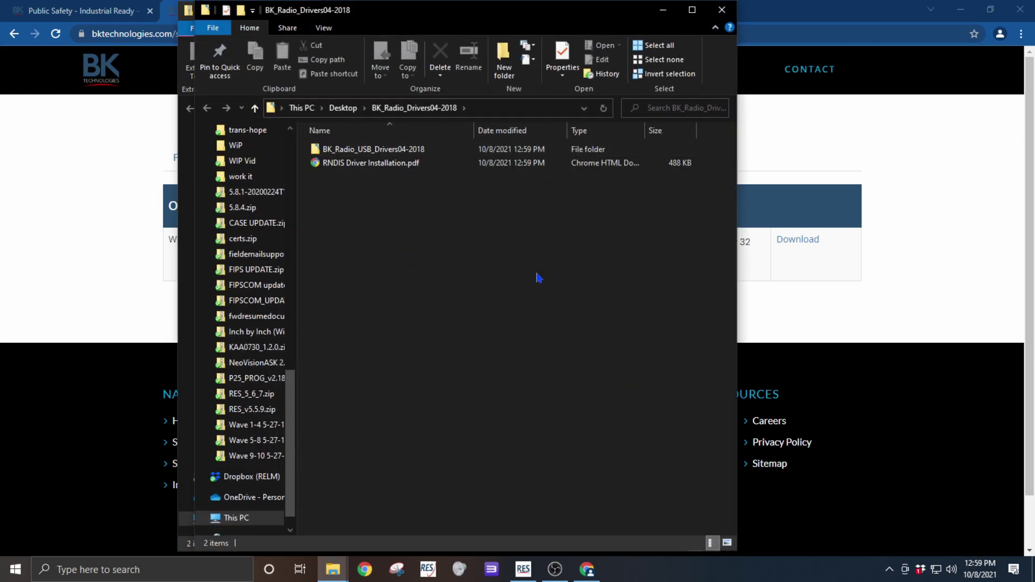
left_click(722, 12)
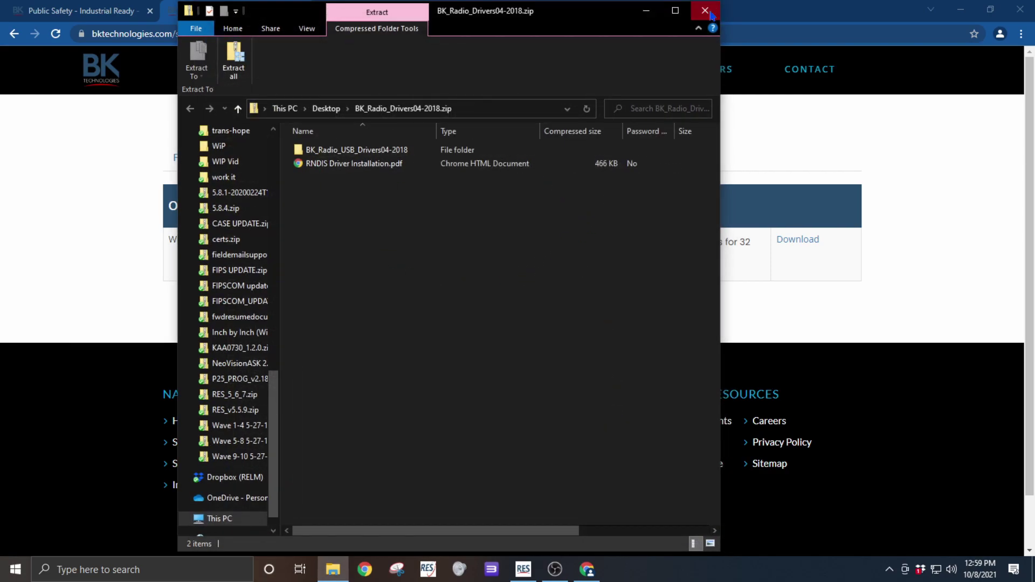
left_click(709, 14)
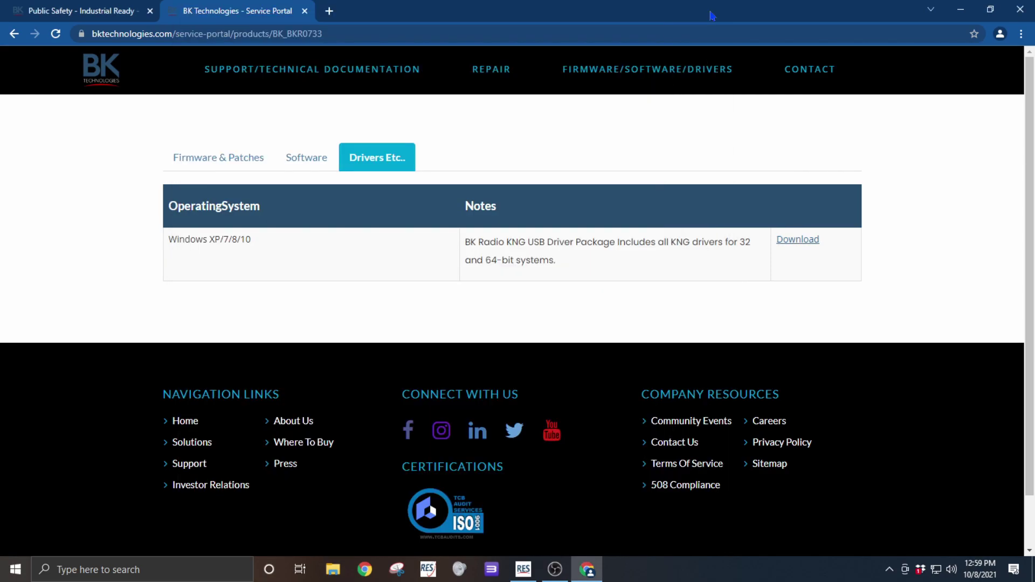
- Open Control Panel from a 'control' search and set View by to Large icons
left_click(170, 567)
type("contr")
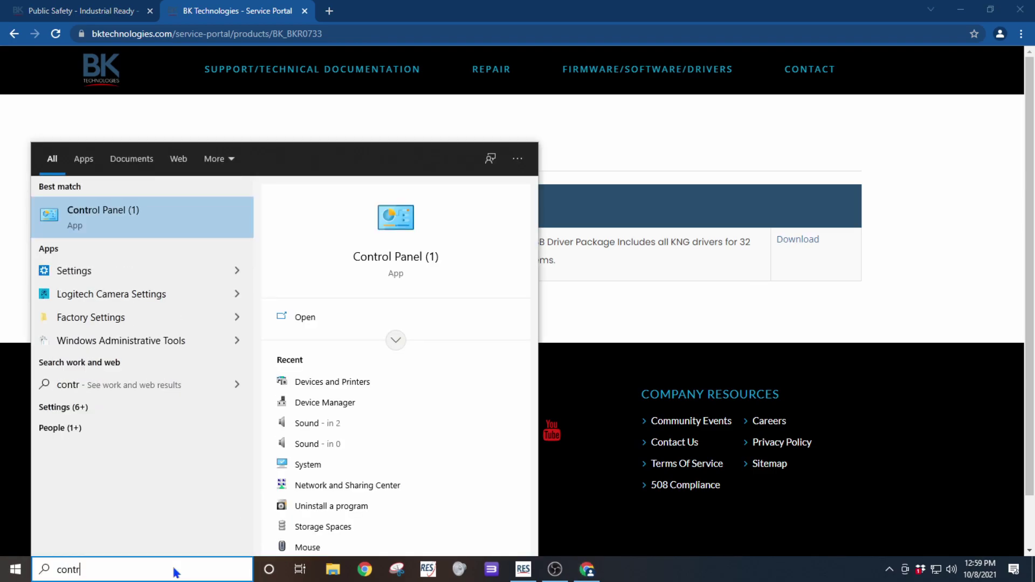
type("ol")
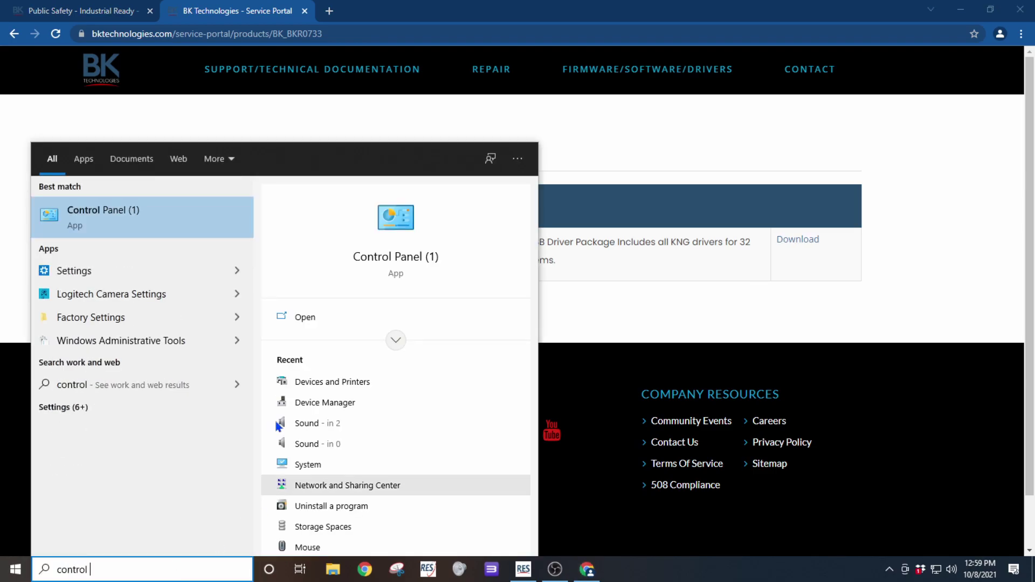
left_click(139, 210)
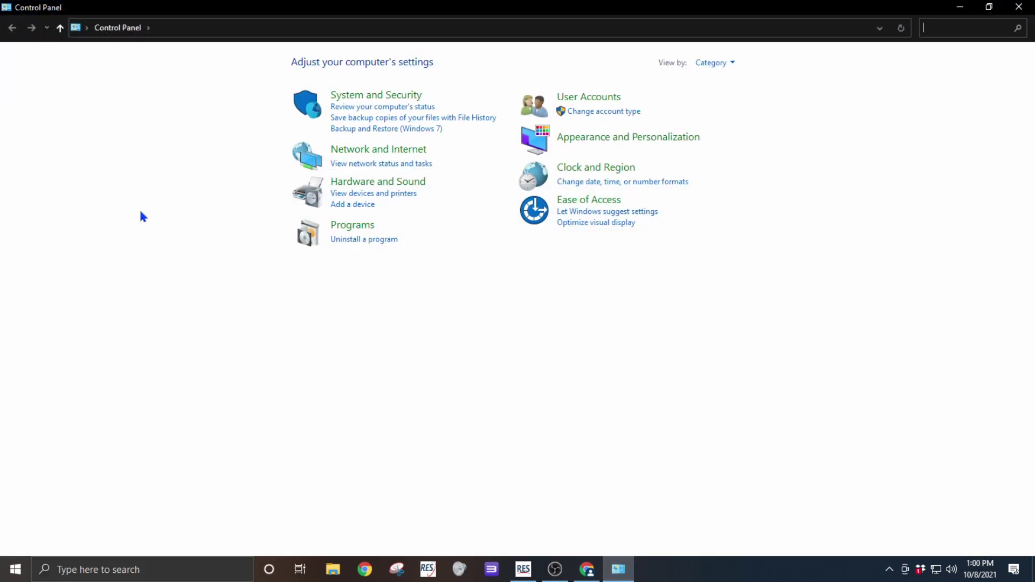
left_click(733, 64)
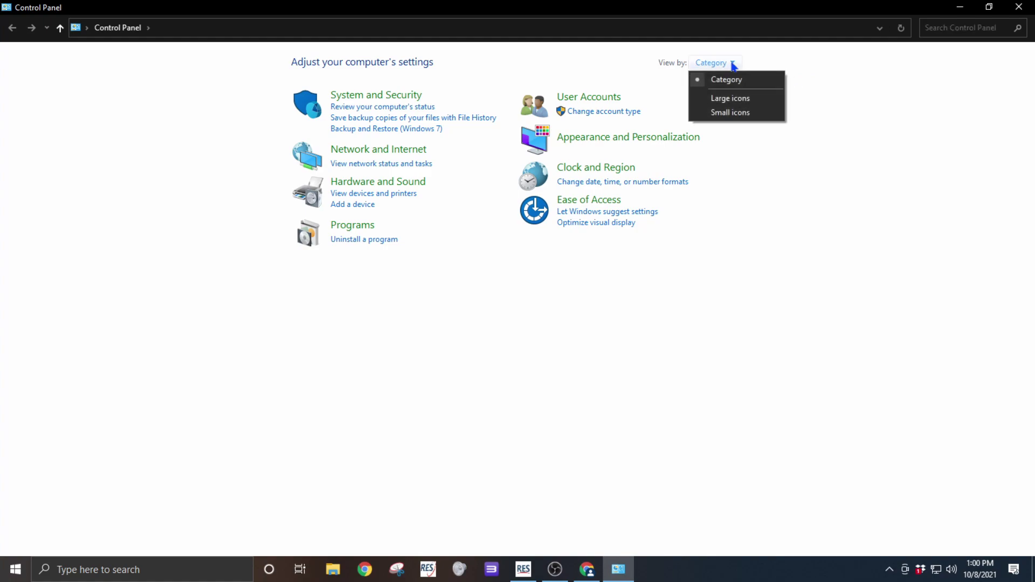
left_click(761, 102)
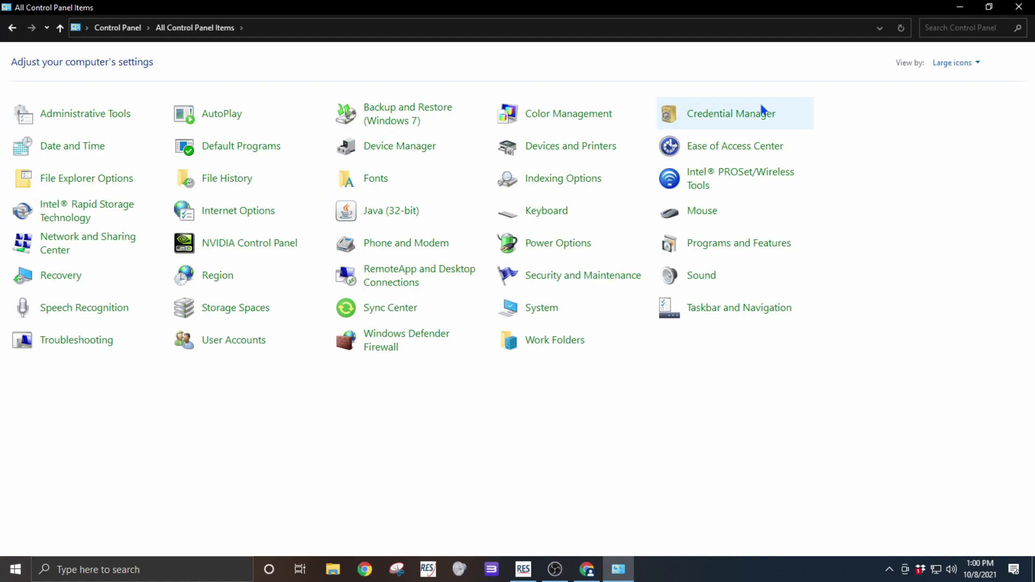
- Open Devices and Printers and bring up the USB Serial Device (COM4) context menu
left_click(535, 153)
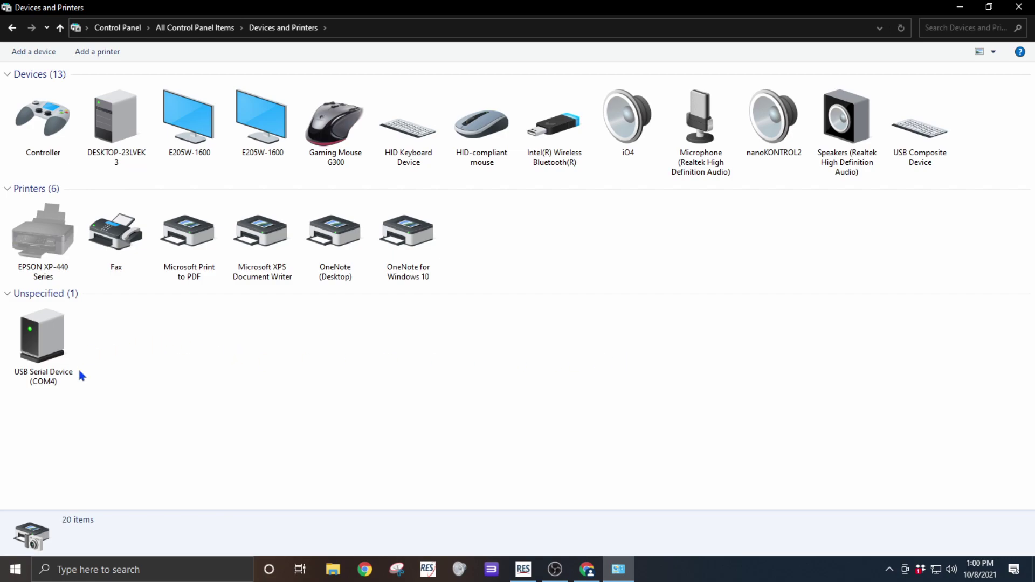
right_click(42, 334)
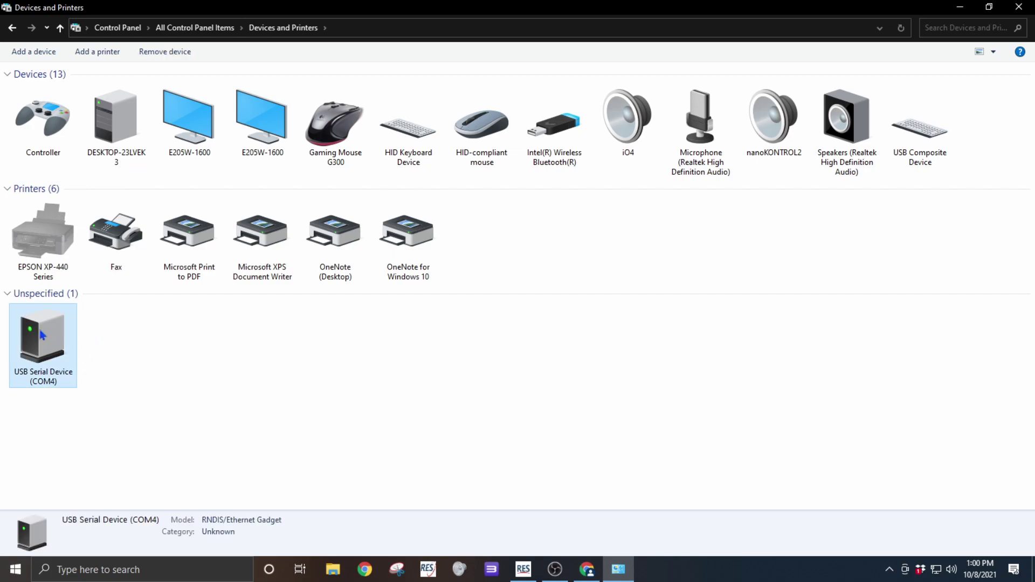
- Open the COM4 device function's Driver tab as administrator and launch Update Driver
left_click(74, 392)
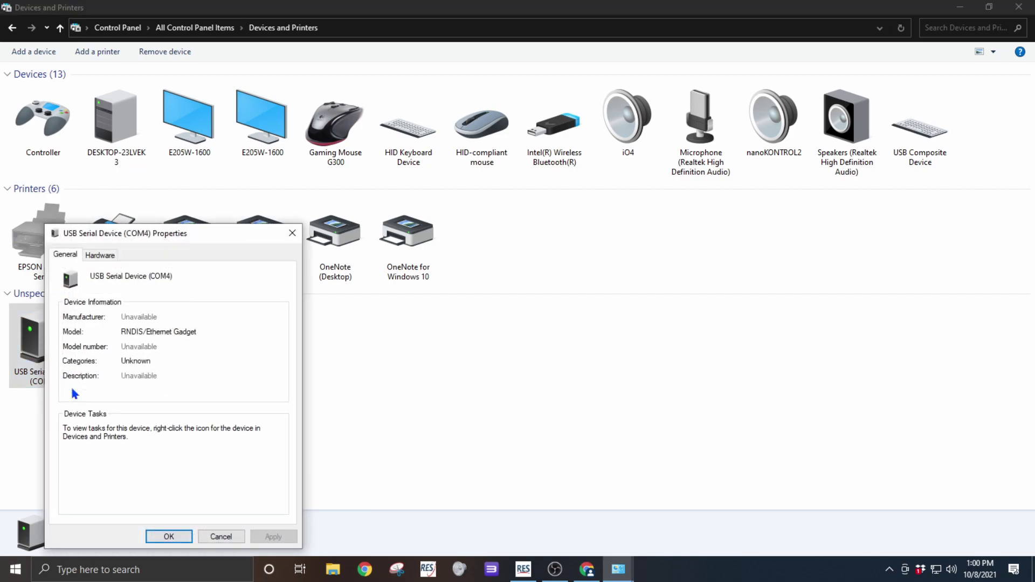
left_click(108, 256)
left_click(254, 499)
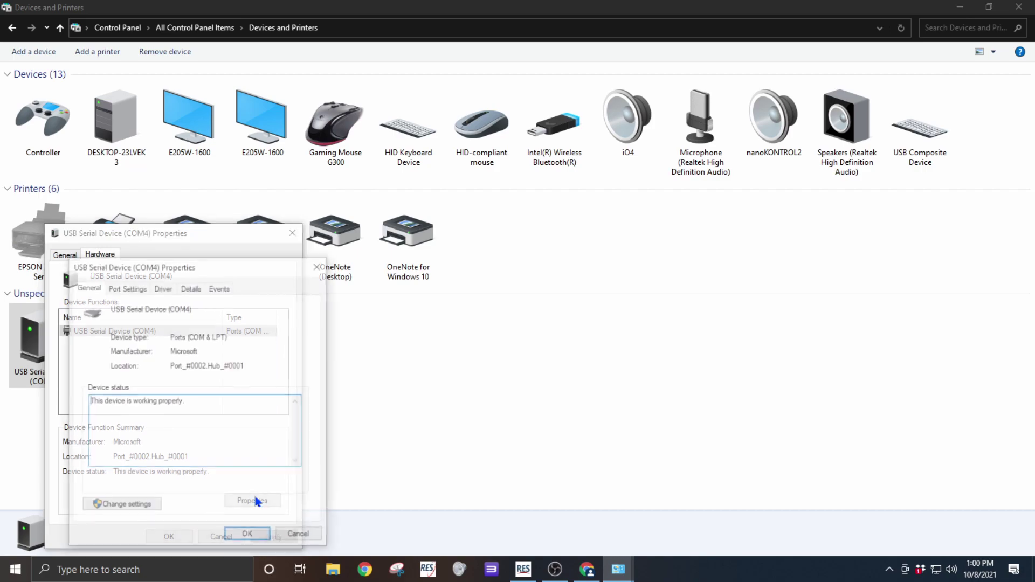
left_click(137, 508)
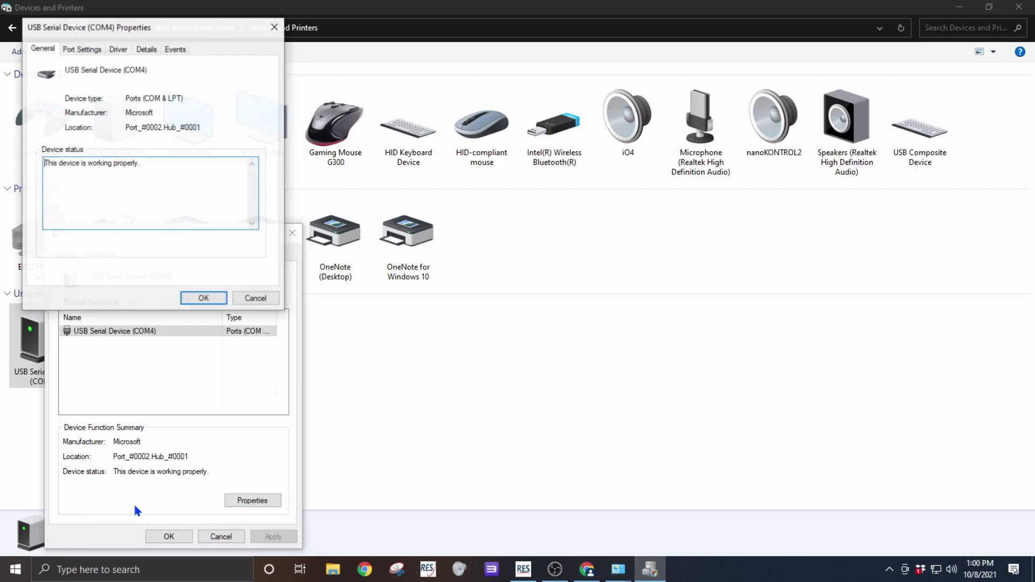
left_click(123, 49)
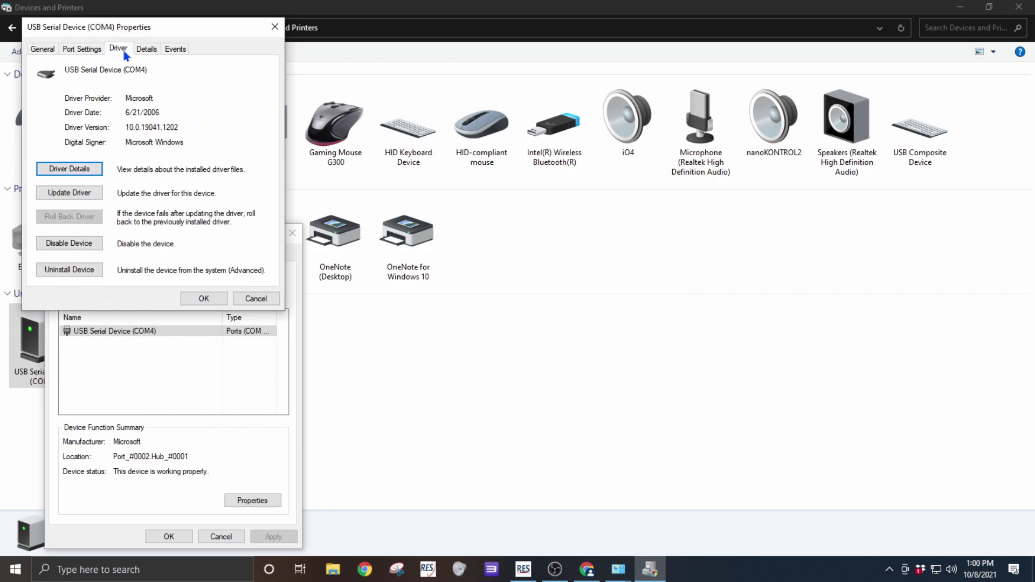
left_click(93, 194)
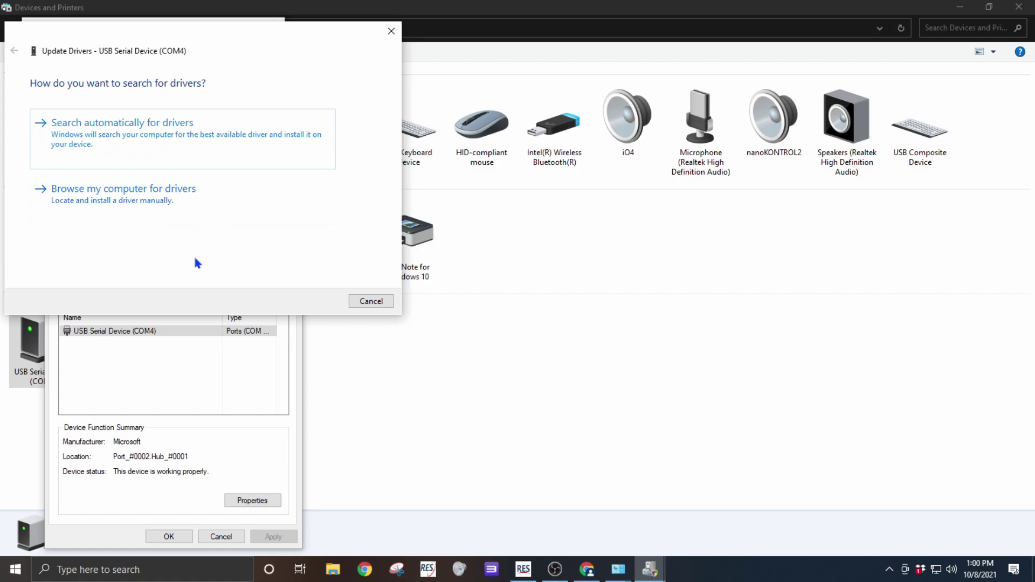
- Install the driver from the BK_Radio_Drivers04-2018 folder, making the radio USB Ethernet/RNDIS Gadget #2
left_click(177, 195)
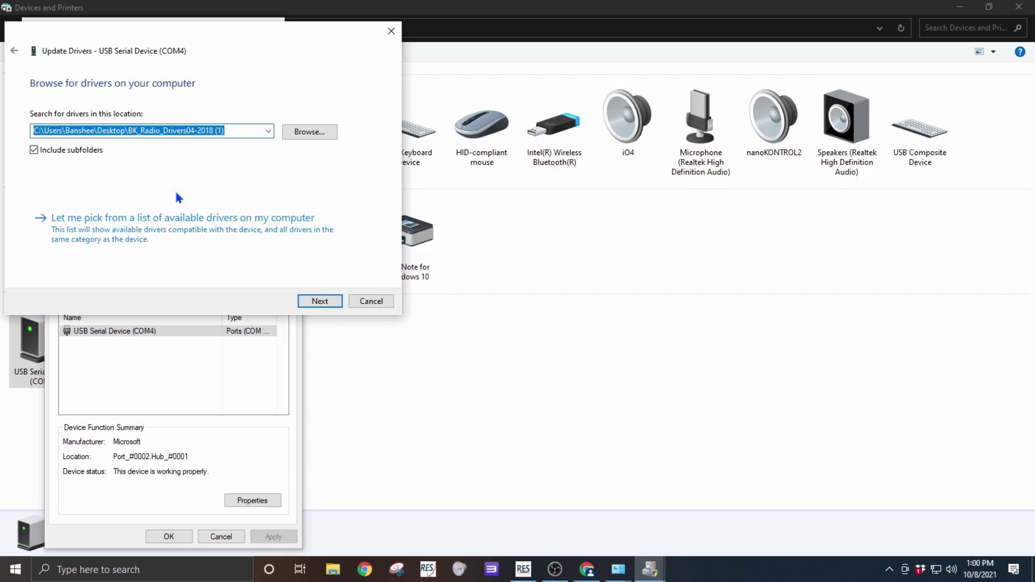
left_click(315, 133)
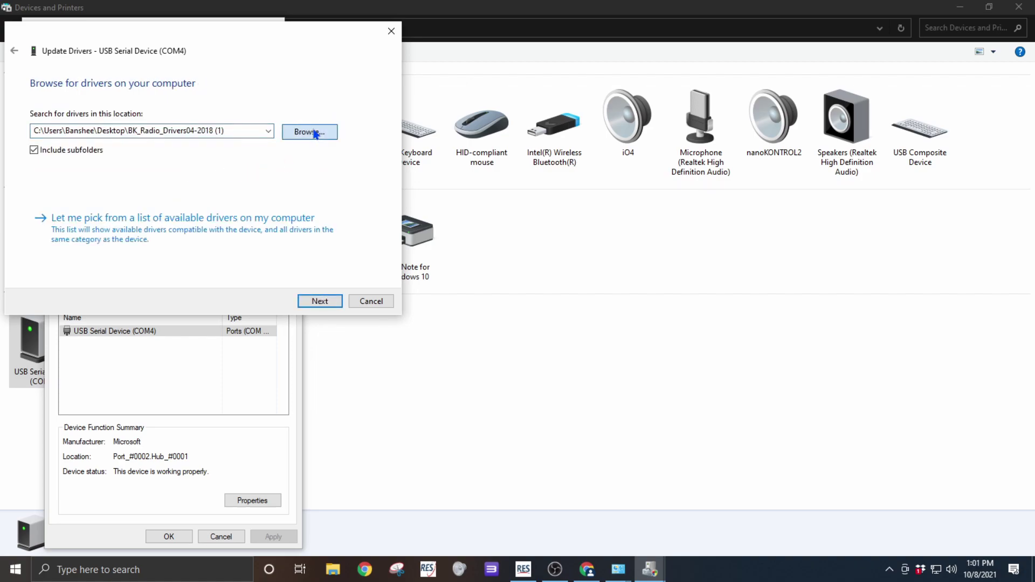
scroll(561, 254, "down", 2)
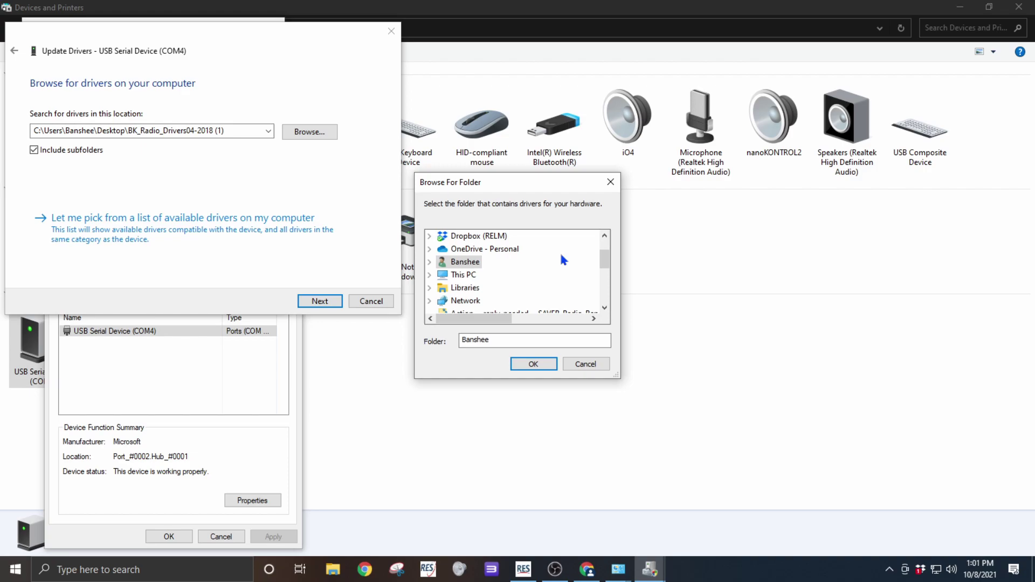
scroll(520, 249, "up", 1)
scroll(495, 280, "down", 2)
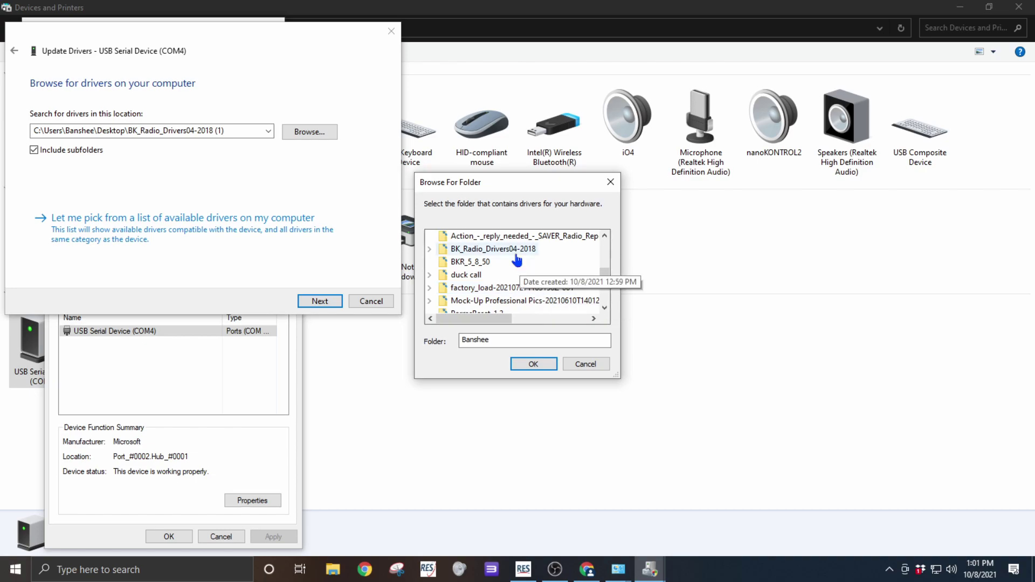
left_click(516, 251)
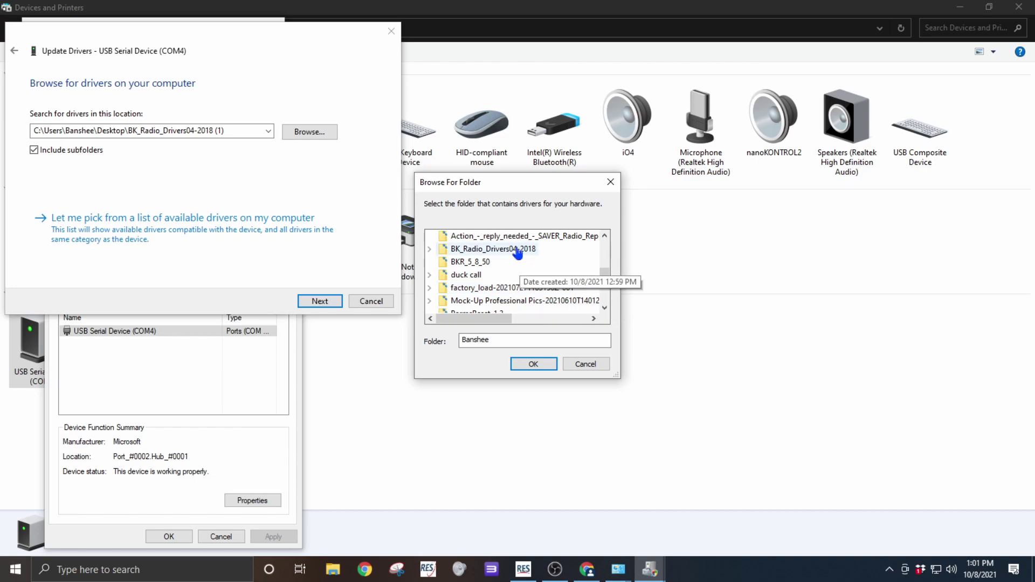
left_click(534, 364)
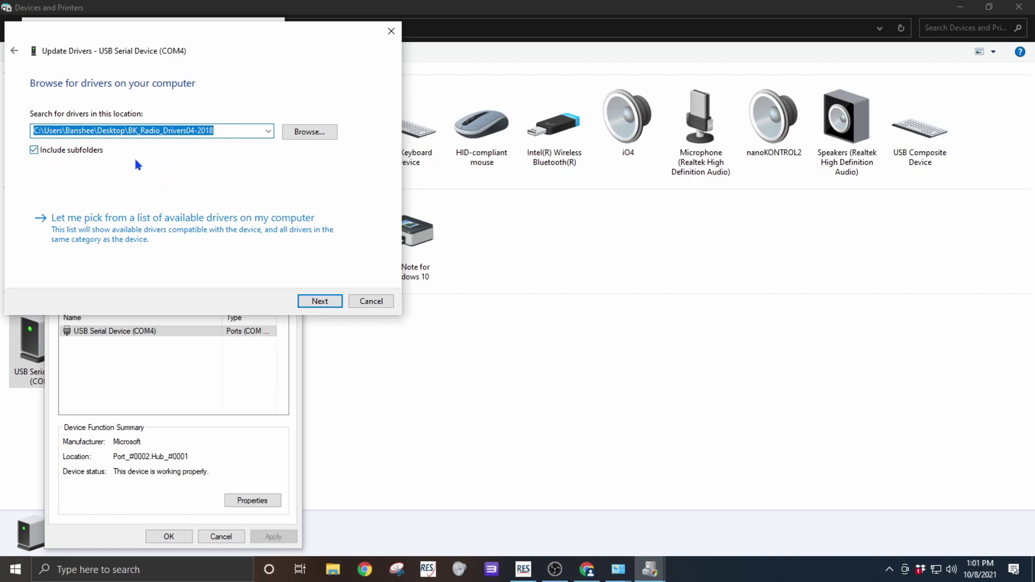
left_click(318, 302)
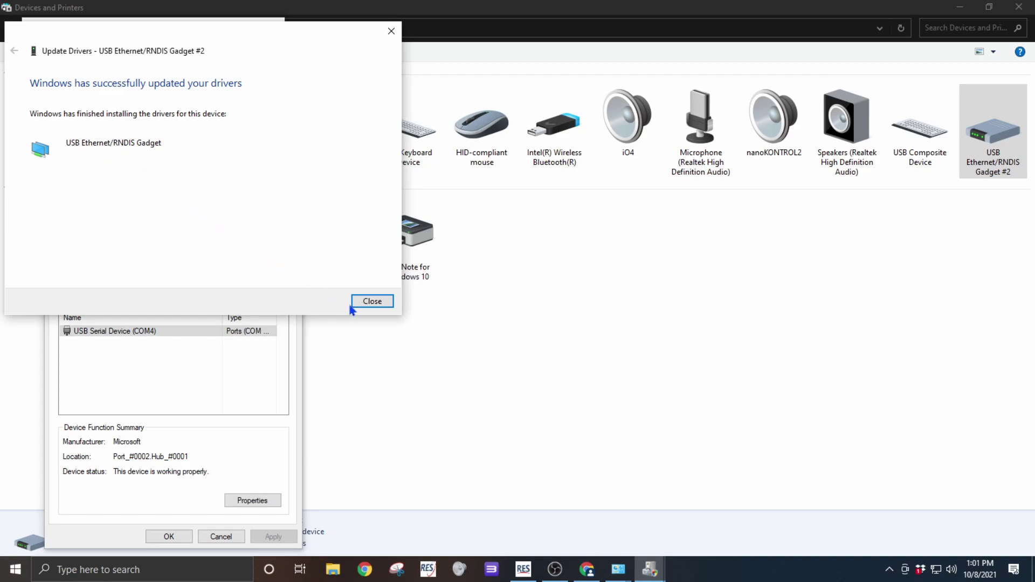
- Close the driver wizard, both Properties dialogs and Devices and Printers
left_click(371, 302)
left_click(203, 299)
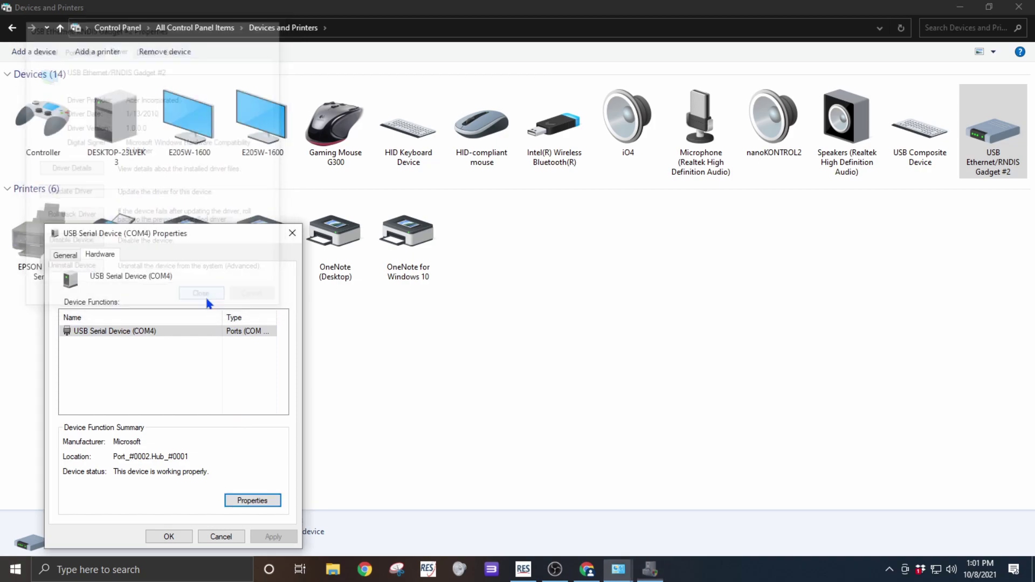
left_click(170, 536)
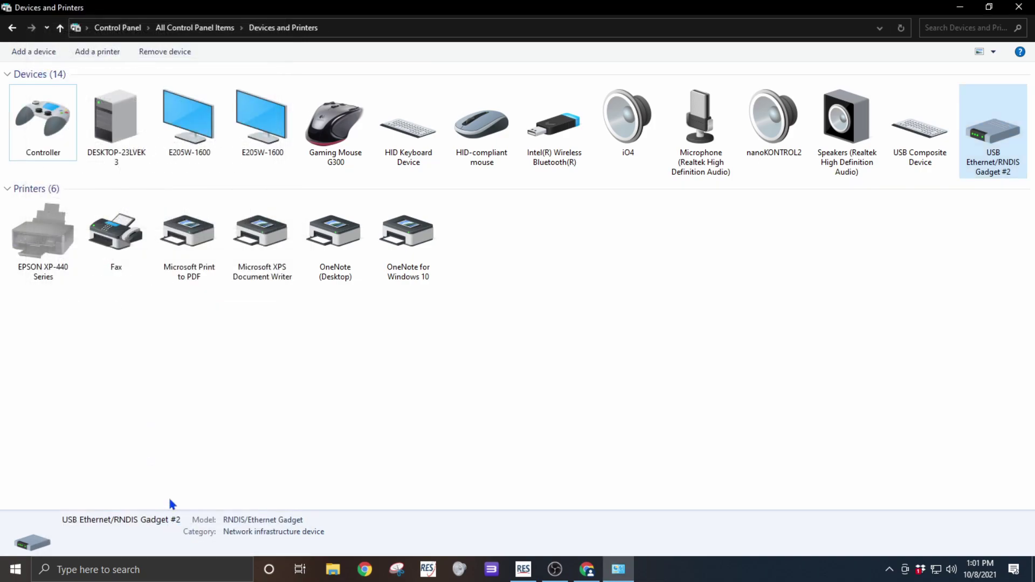
left_click(1019, 7)
- Close Chrome and start Read Radio in RES to load the radio's programming
left_click(1019, 9)
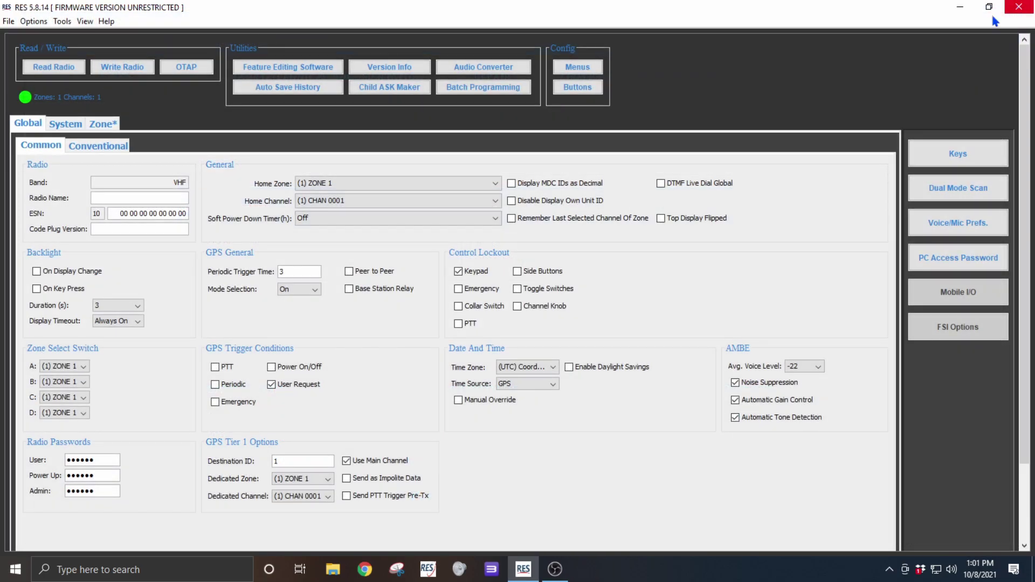
left_click(74, 73)
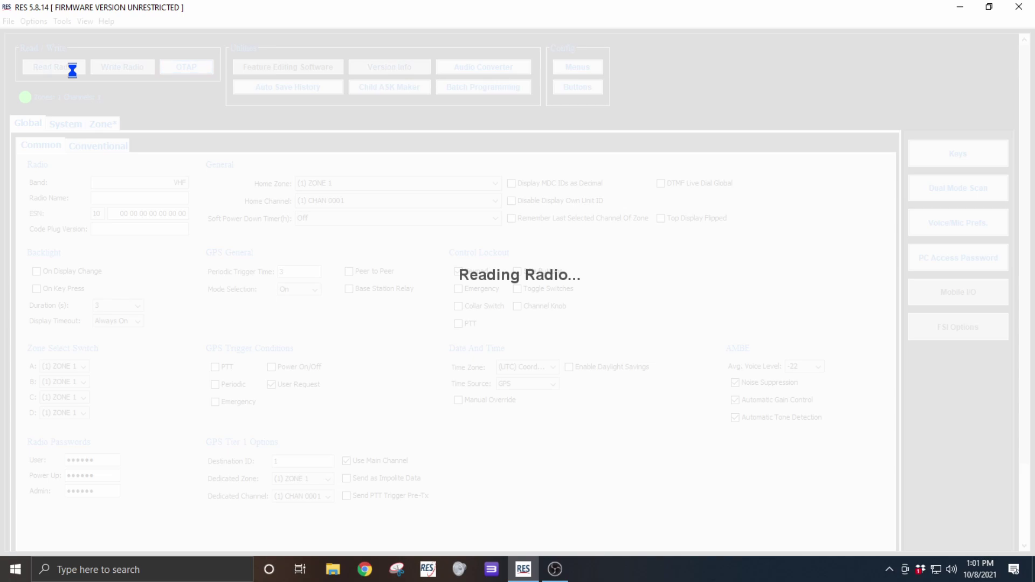